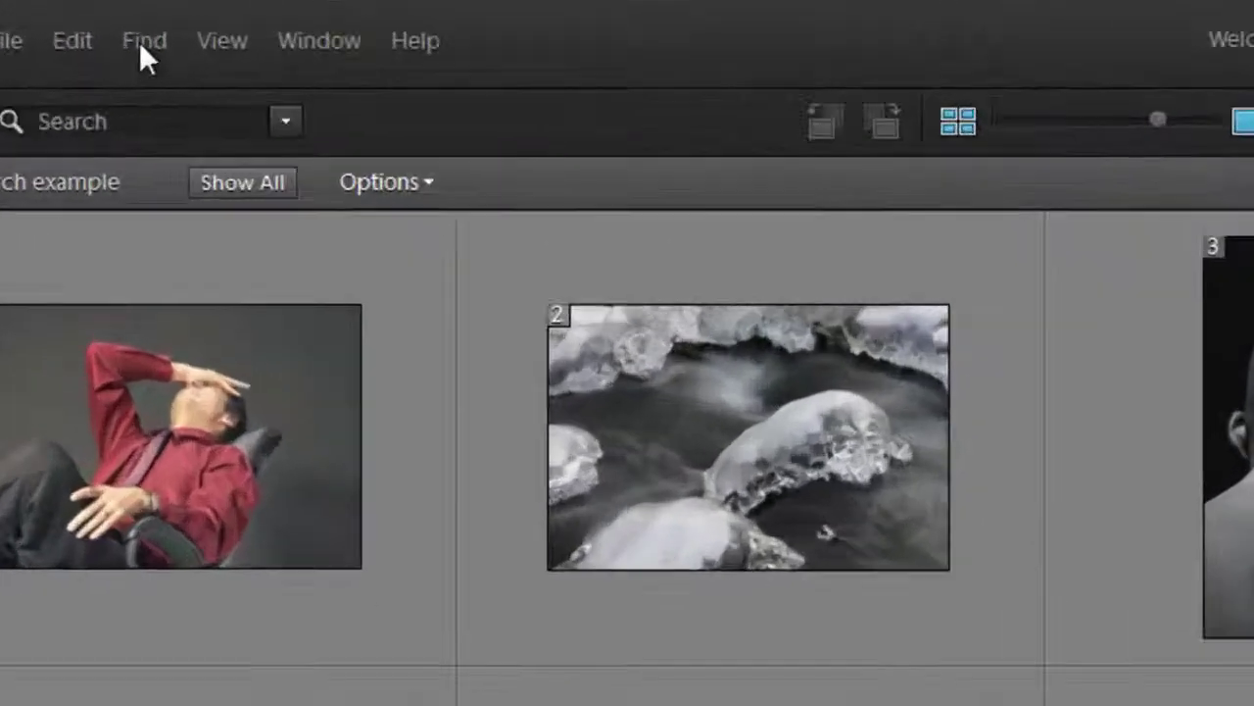
Step: Start a 'Search for visually similar photos and videos' search from the Find menu
left_click(142, 44)
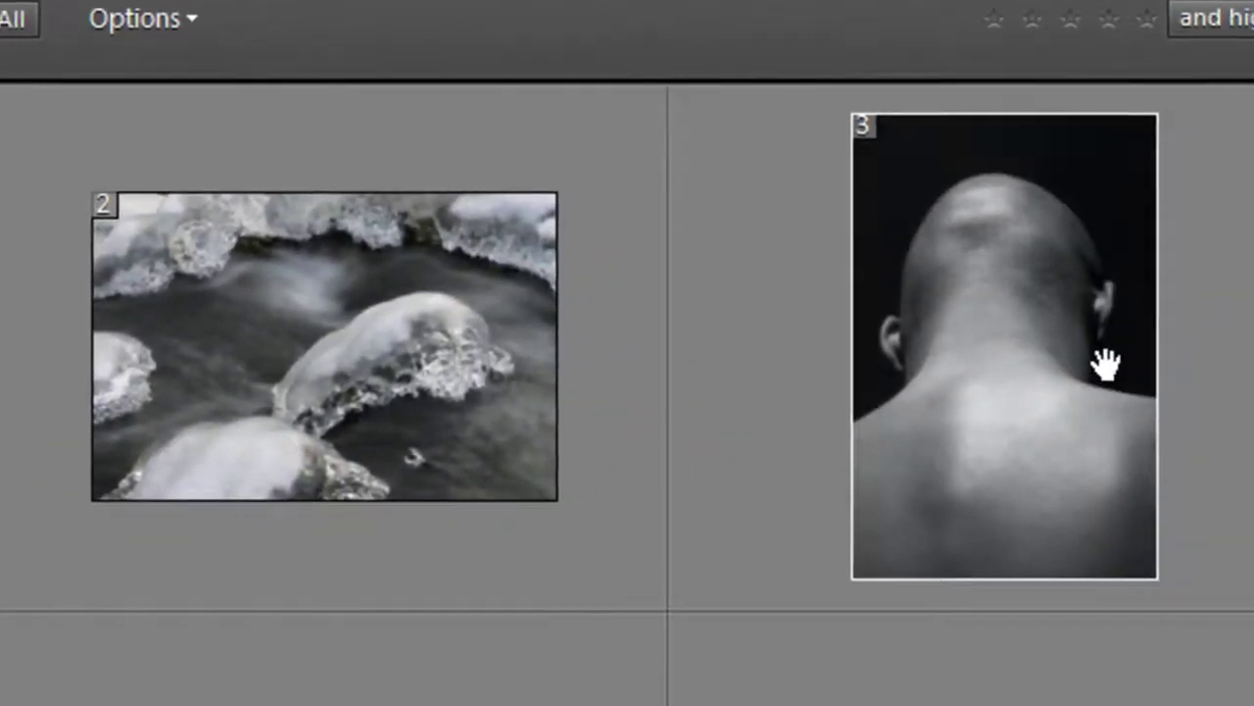
Step: Use the black-and-white bald head photo as the visual search example
left_click_drag(1105, 364, 458, 113)
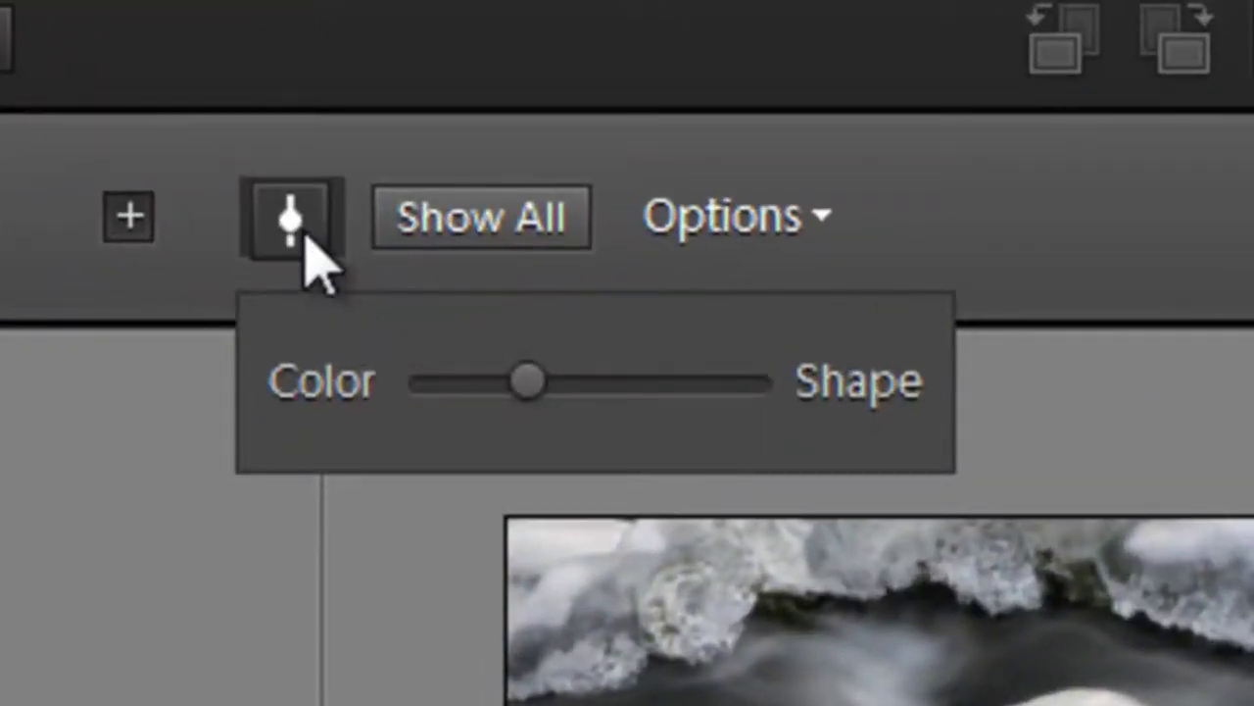
left_click(310, 257)
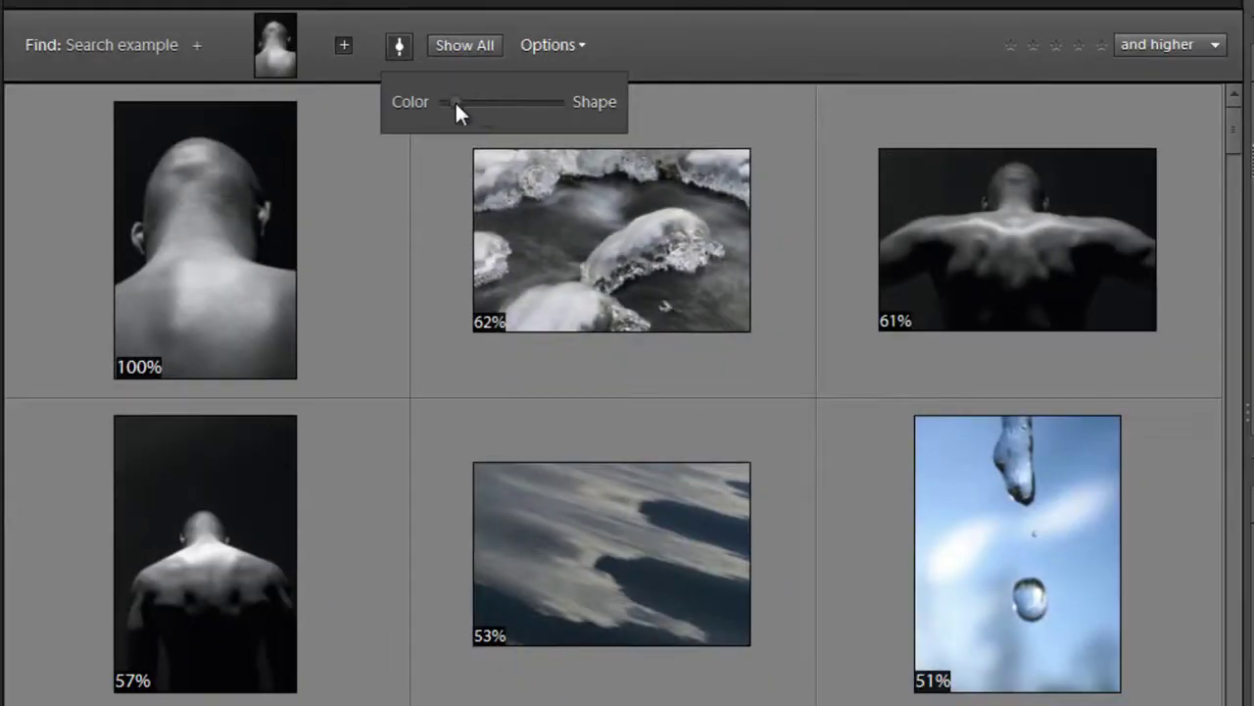
Step: Set the Color/Shape slider just left of centre, favouring colour
left_click_drag(455, 102, 436, 102)
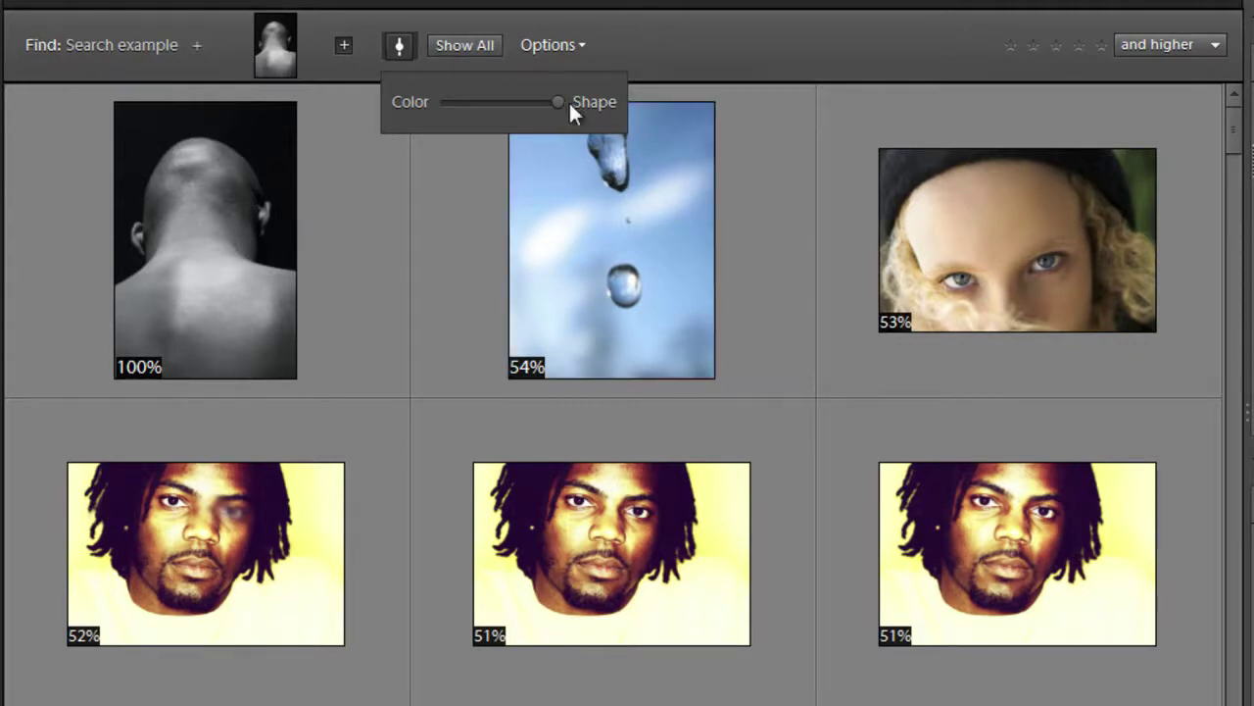
left_click_drag(487, 102, 484, 102)
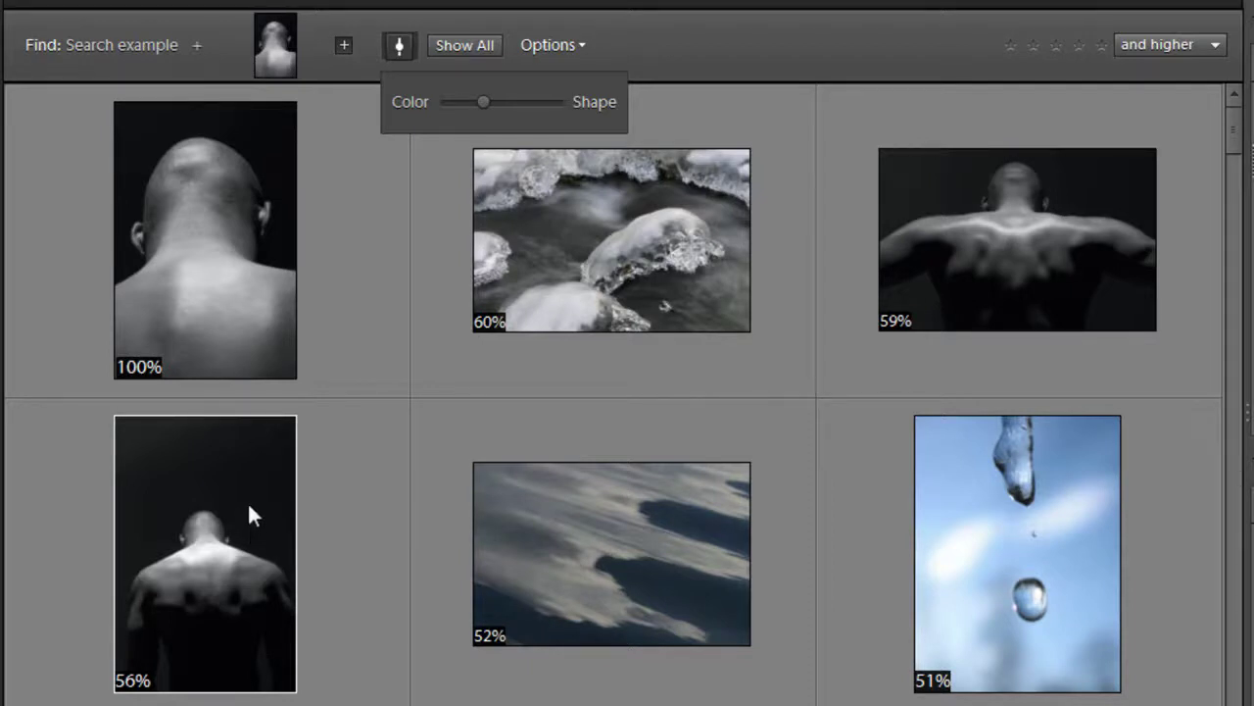
Step: Add the 56% bald shoulders photo as a second search example
left_click_drag(247, 501, 338, 230)
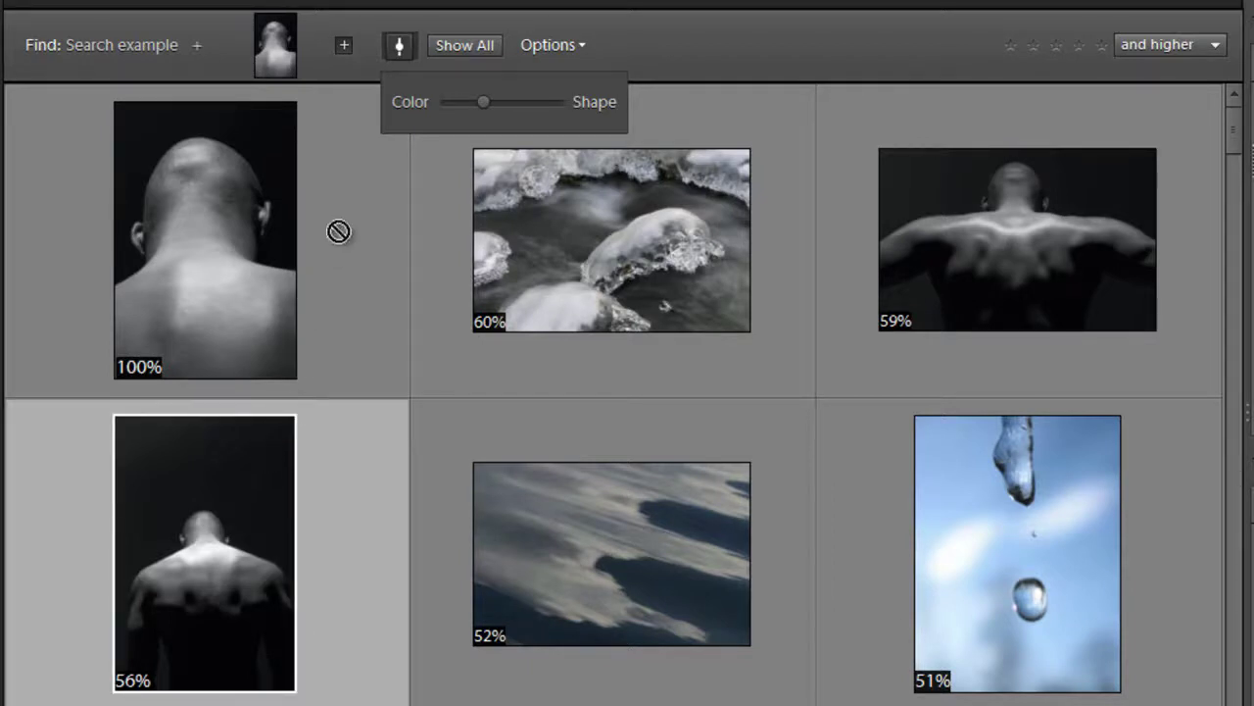
left_click_drag(338, 230, 348, 47)
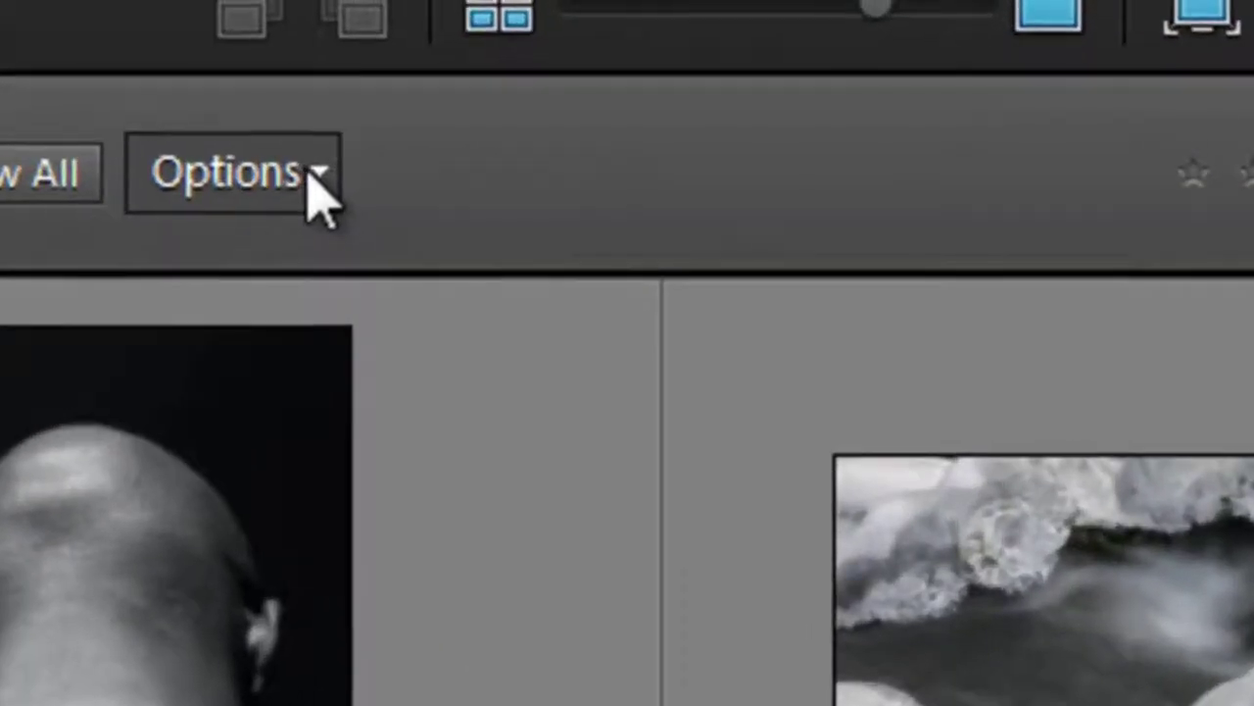
left_click(686, 45)
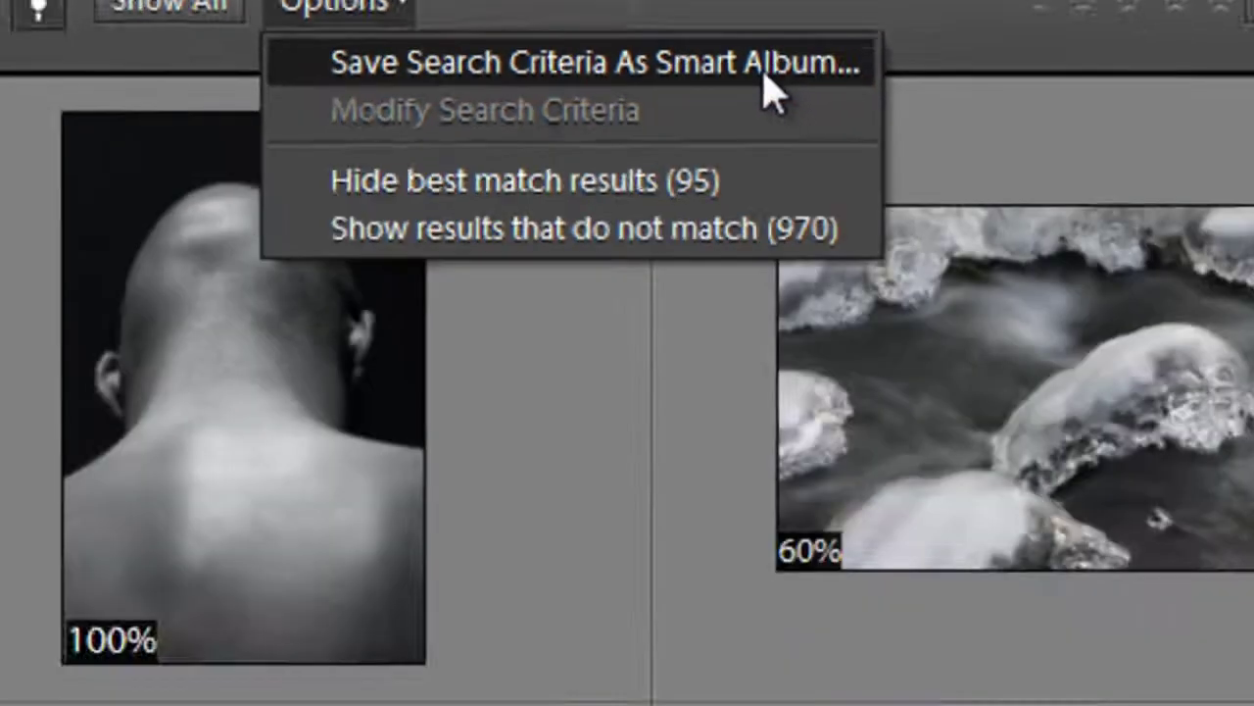
Step: Save the search criteria as a smart album named 'Bald guys in BW'
left_click(769, 93)
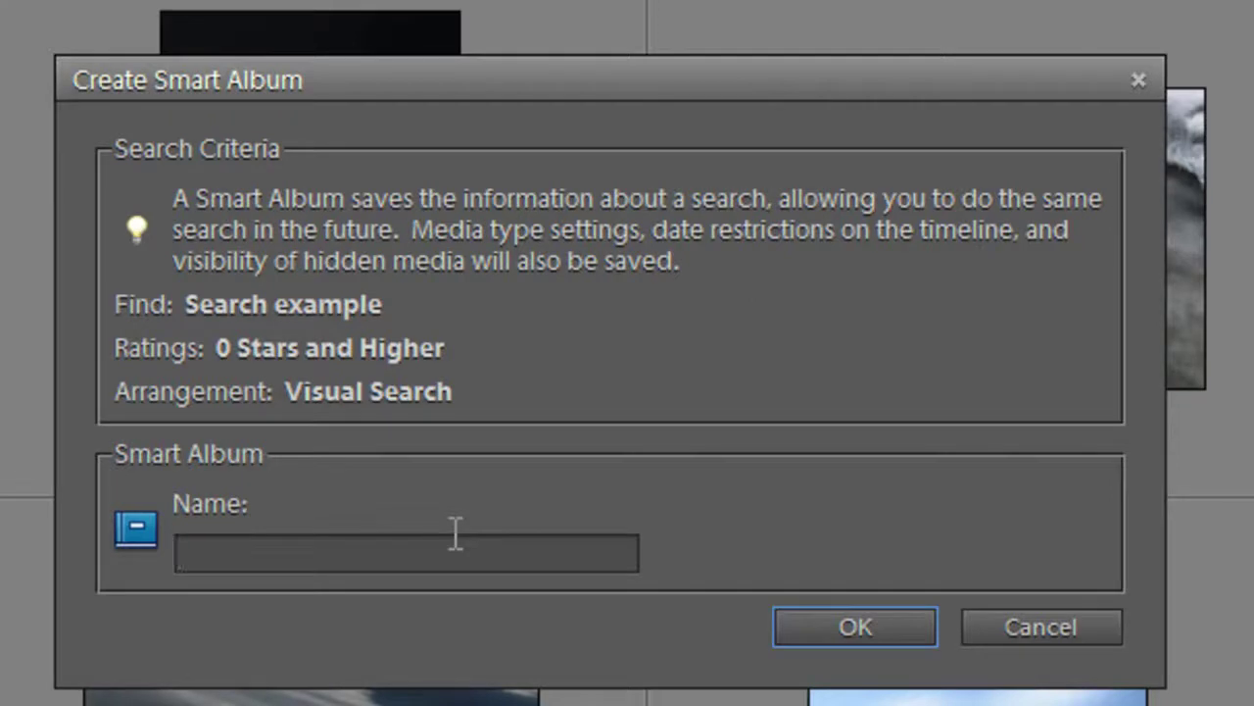
type("Bal")
type("d")
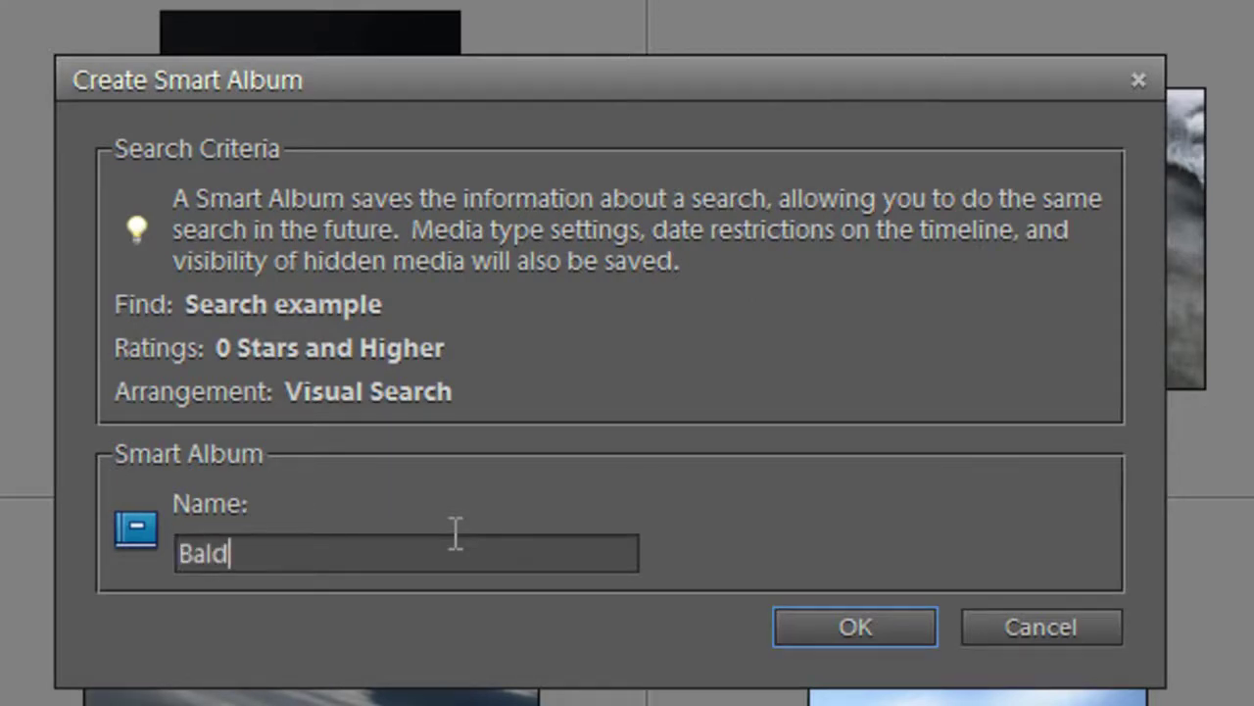
type(" guys i")
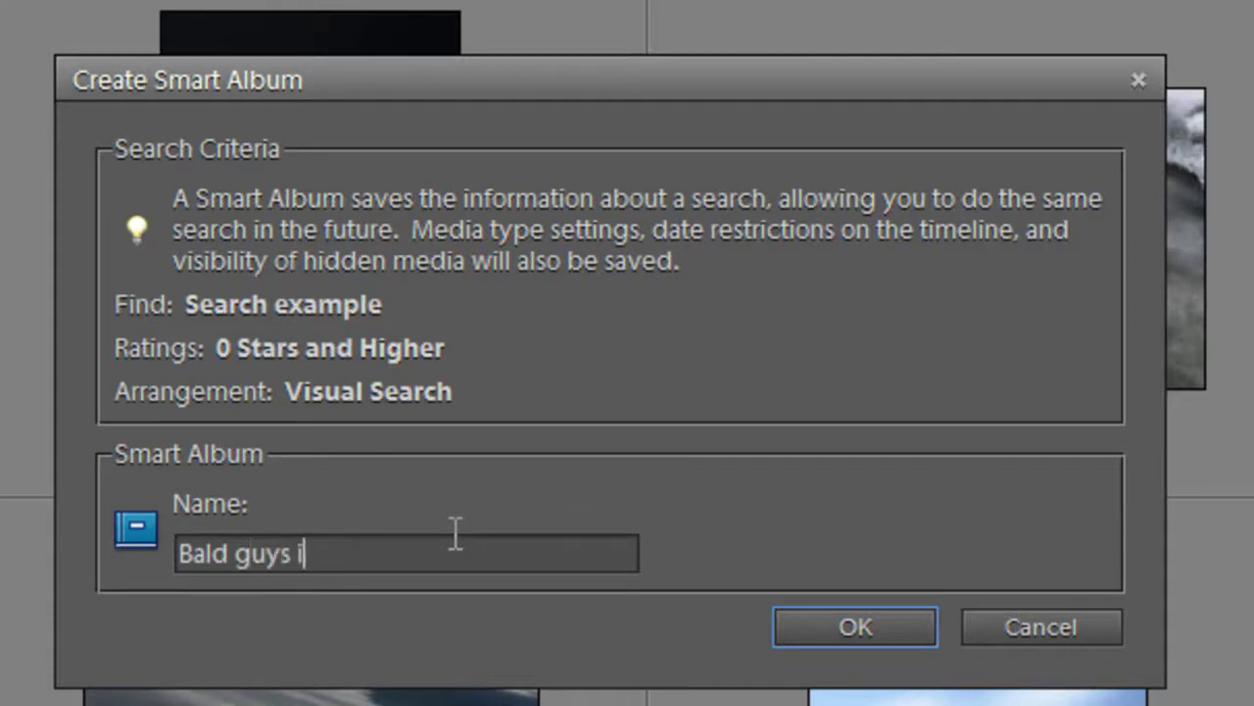
type("n BW")
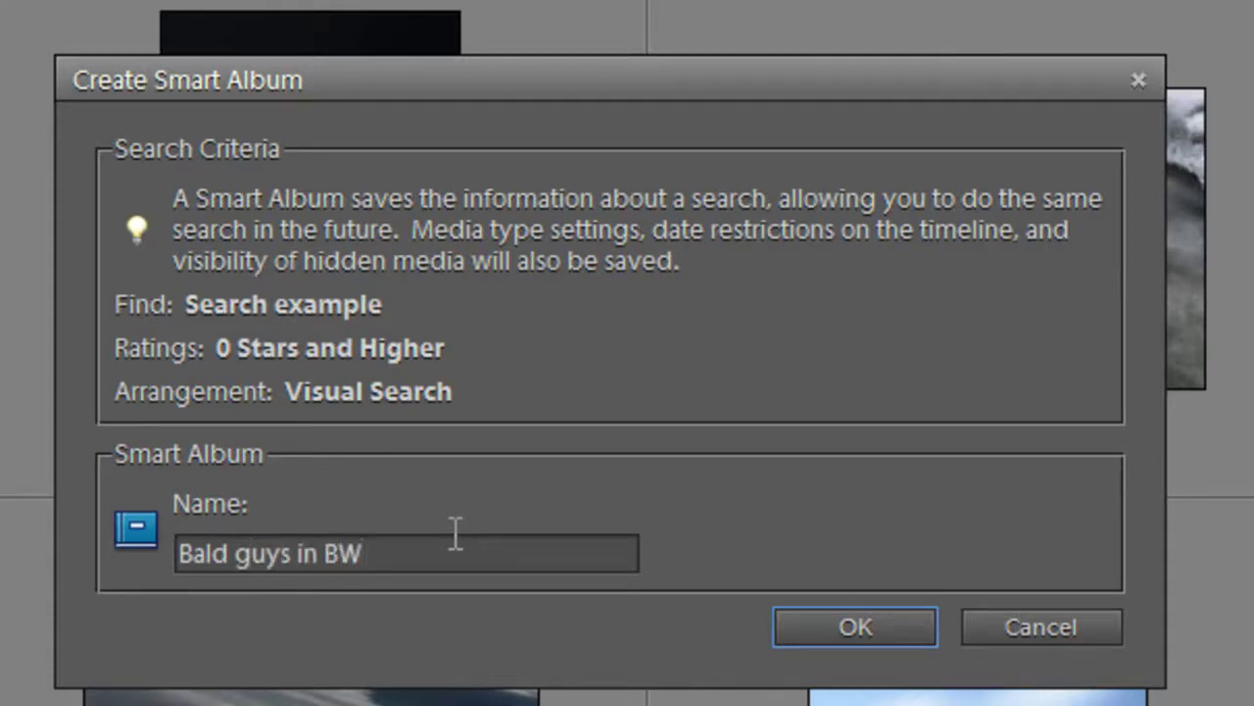
left_click(877, 624)
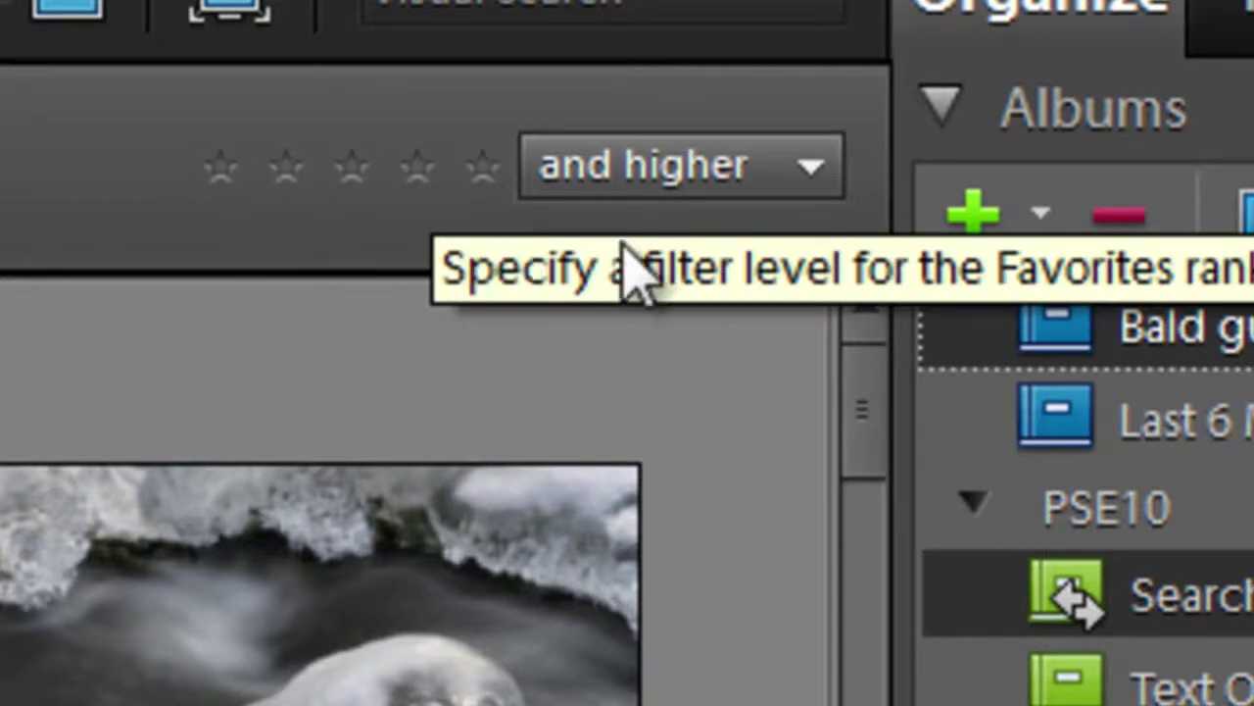
left_click(745, 169)
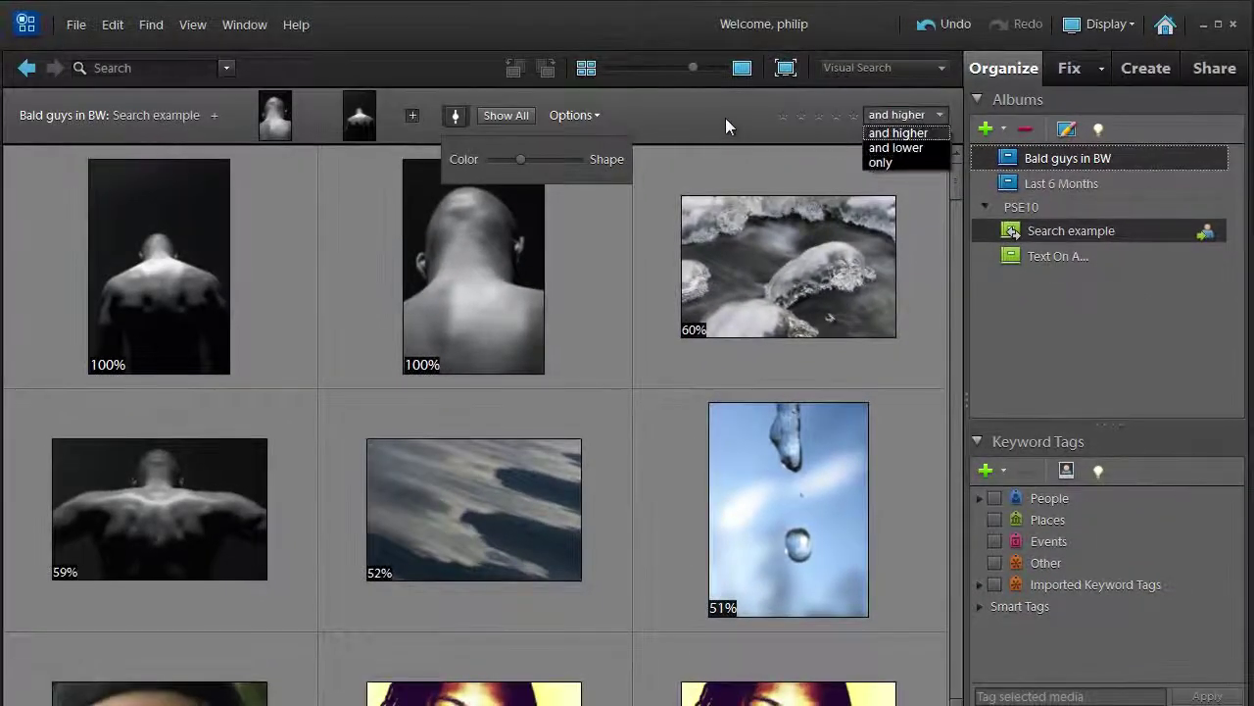
left_click(725, 125)
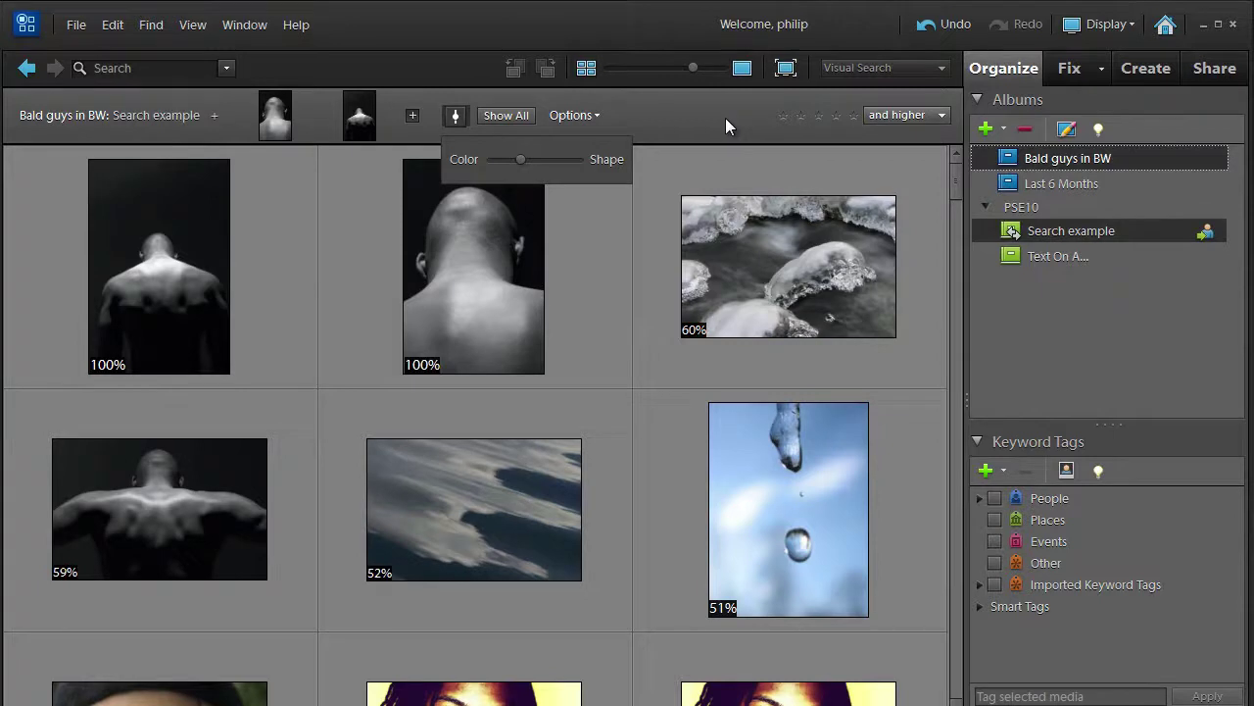